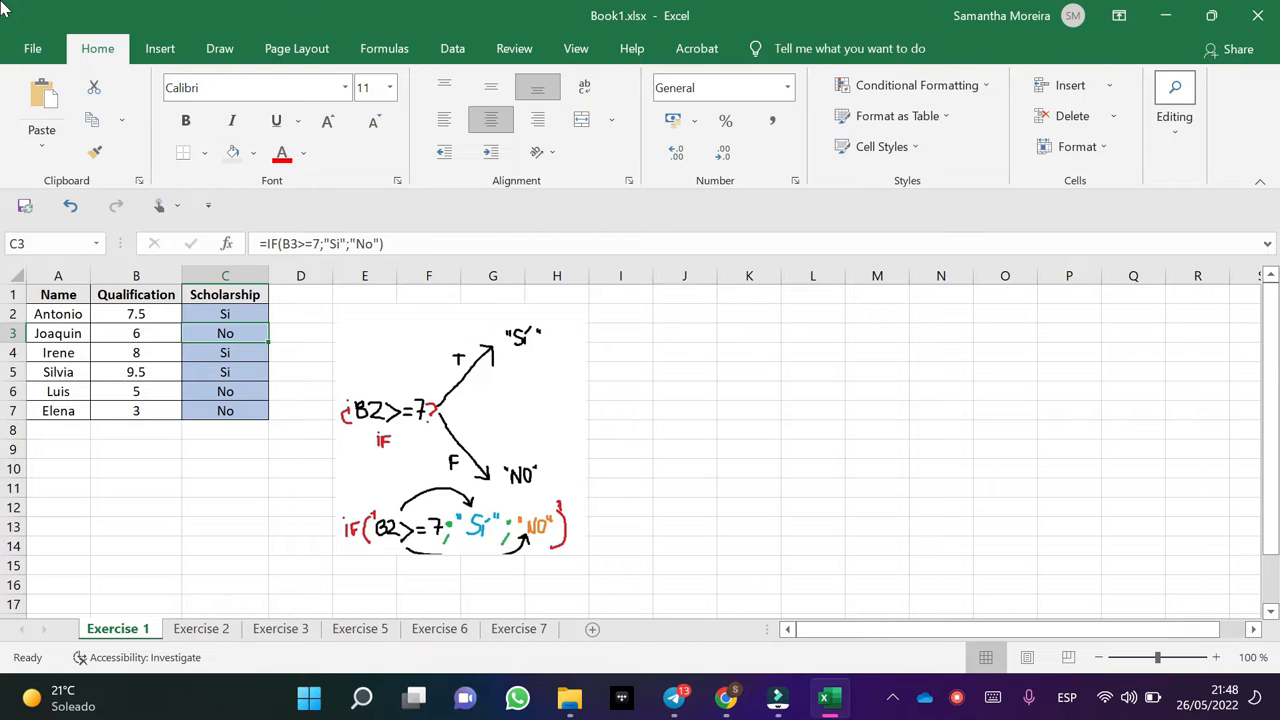
Check the scholarship IF formulas in C3 and C2 of the Exercise 1 sheet.
{"action": "key", "text": "F2"}
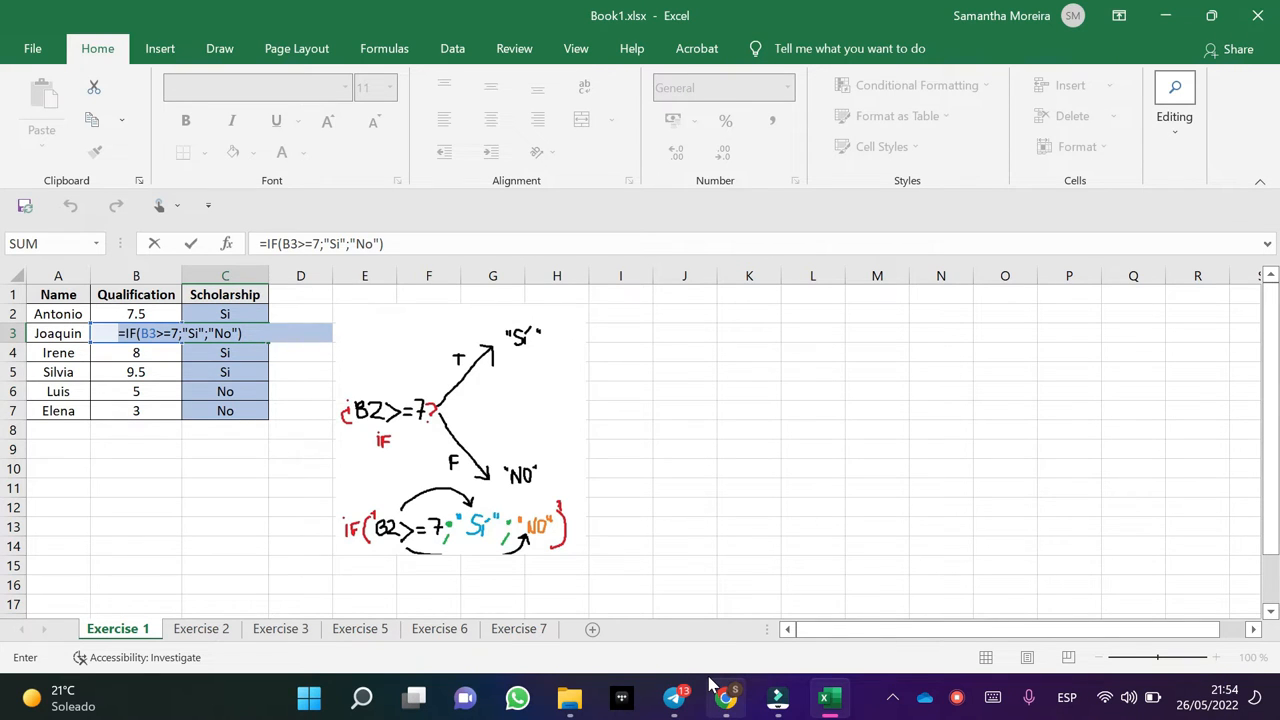
{"action": "key", "text": "Return"}
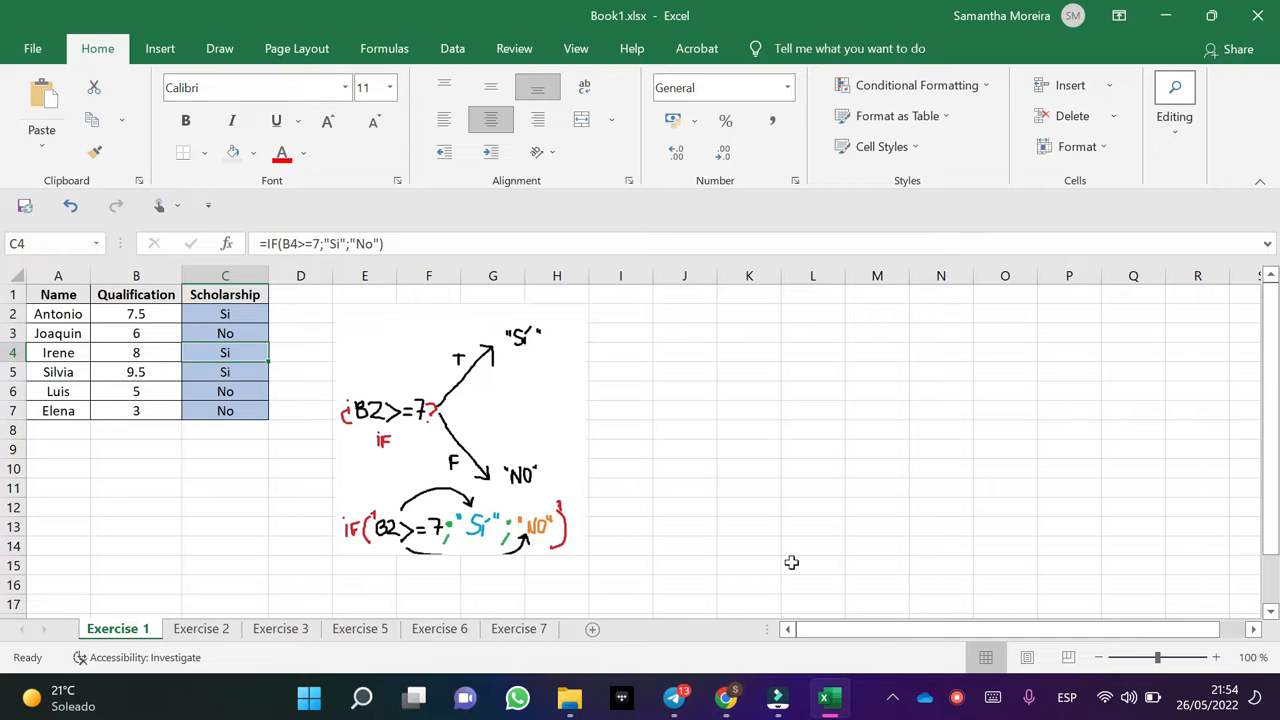
{"action": "double_click", "coordinate": [198, 316]}
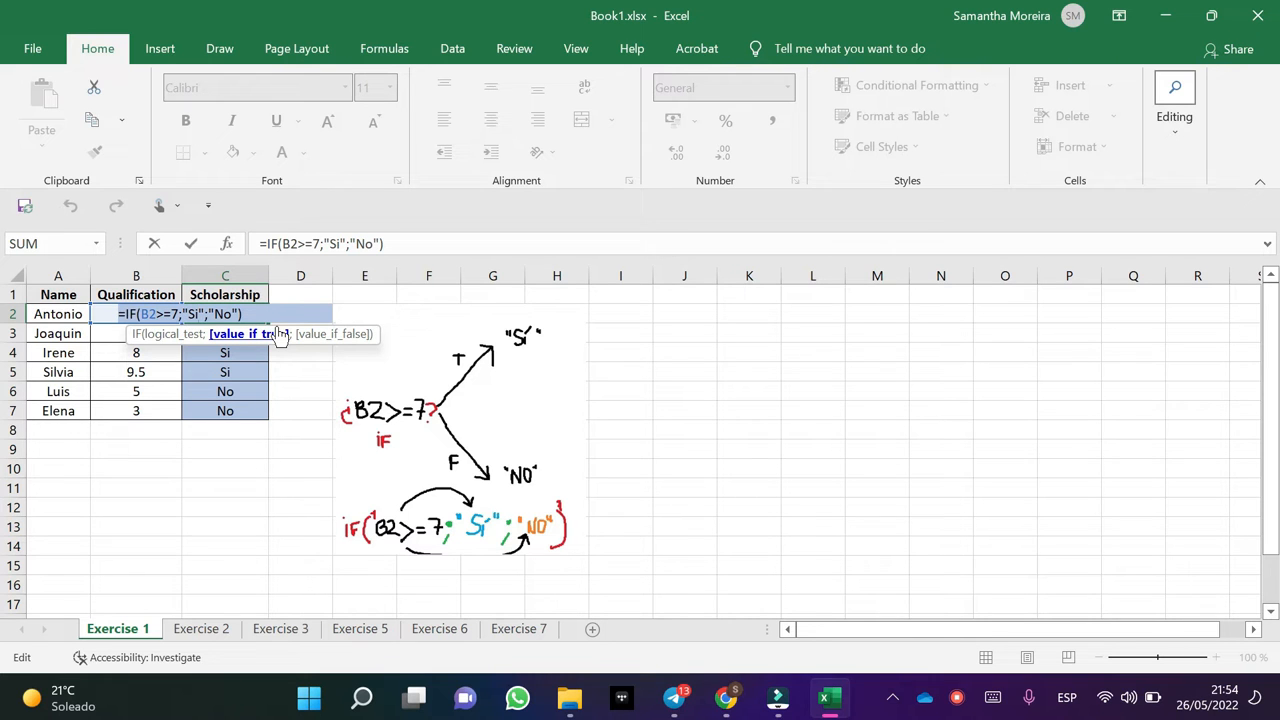
{"action": "key", "text": "Return"}
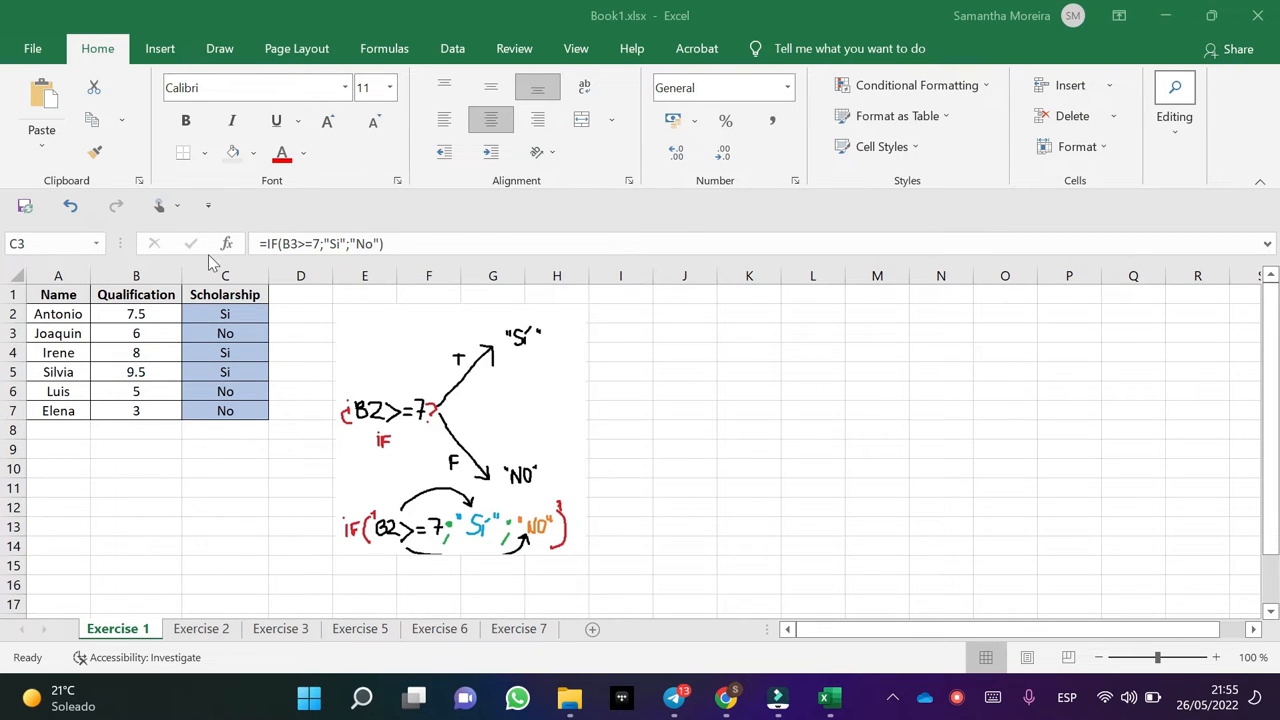
Fill the scholarship formula =IF(B2>=7;"Si";"No") from C2 down to C7.
{"action": "left_click", "coordinate": [228, 318]}
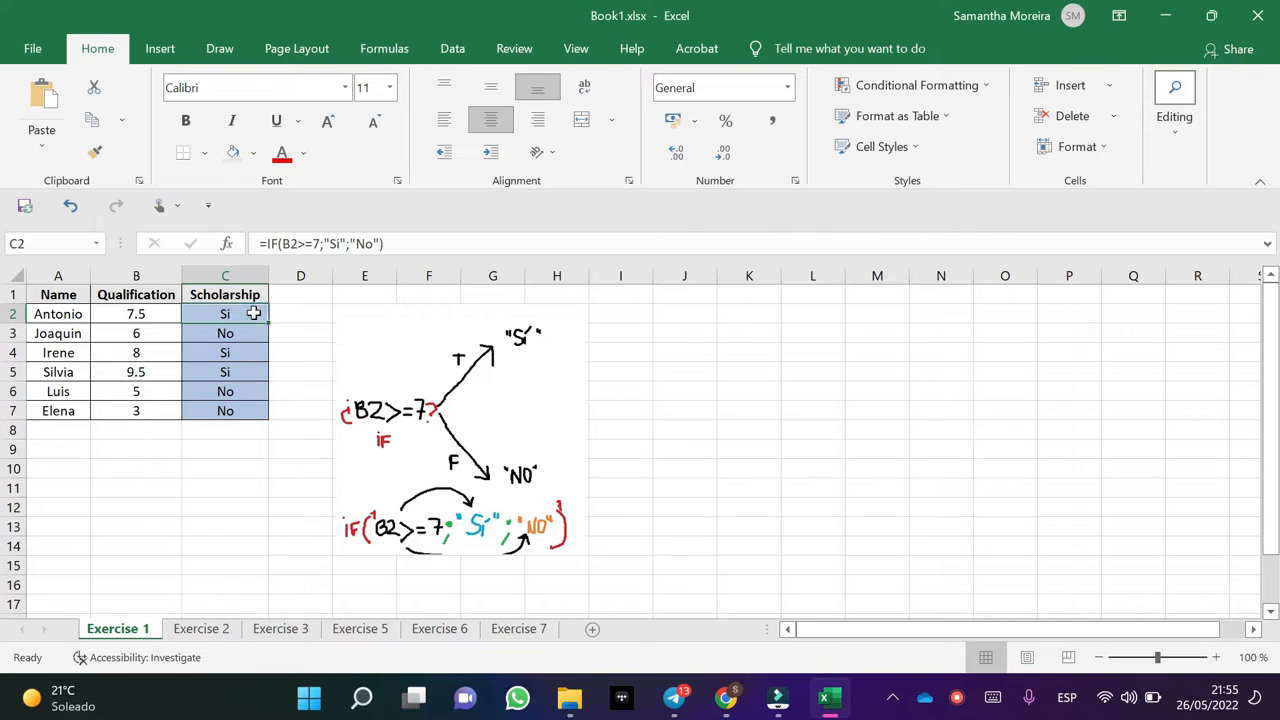
{"action": "left_click_drag", "start_coordinate": [268, 320], "coordinate": [260, 418]}
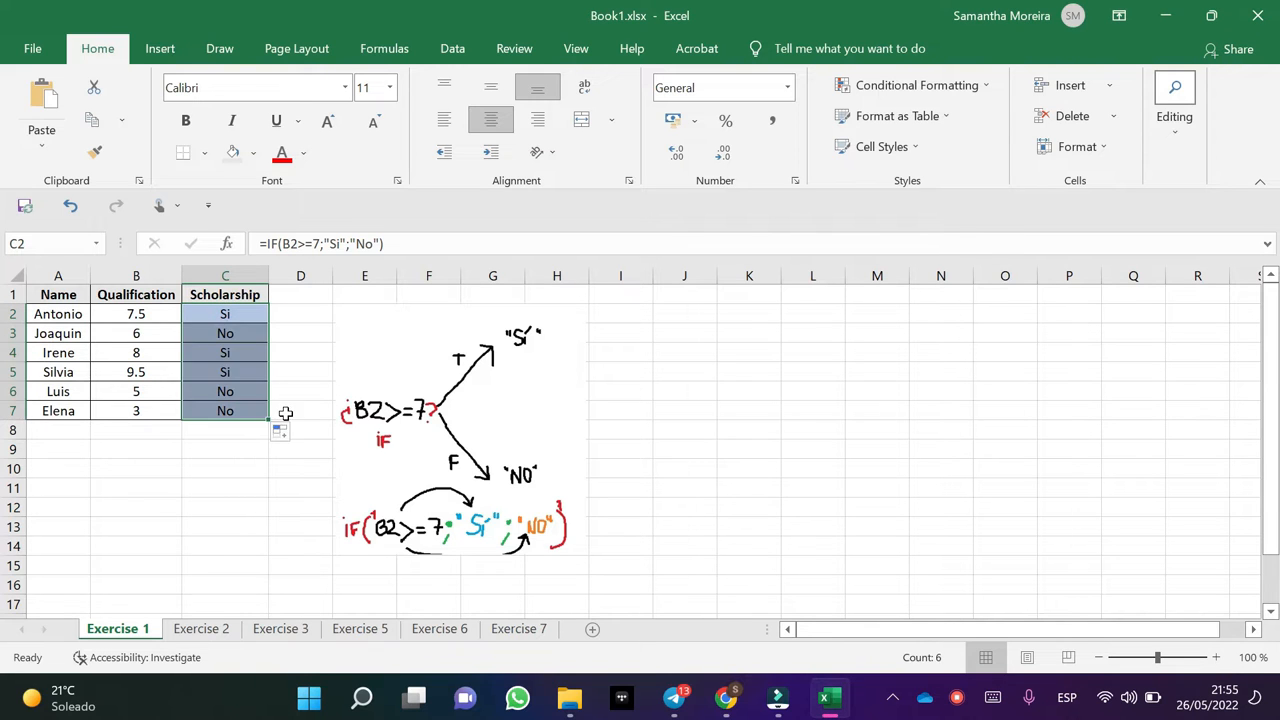
{"action": "left_click", "coordinate": [303, 411]}
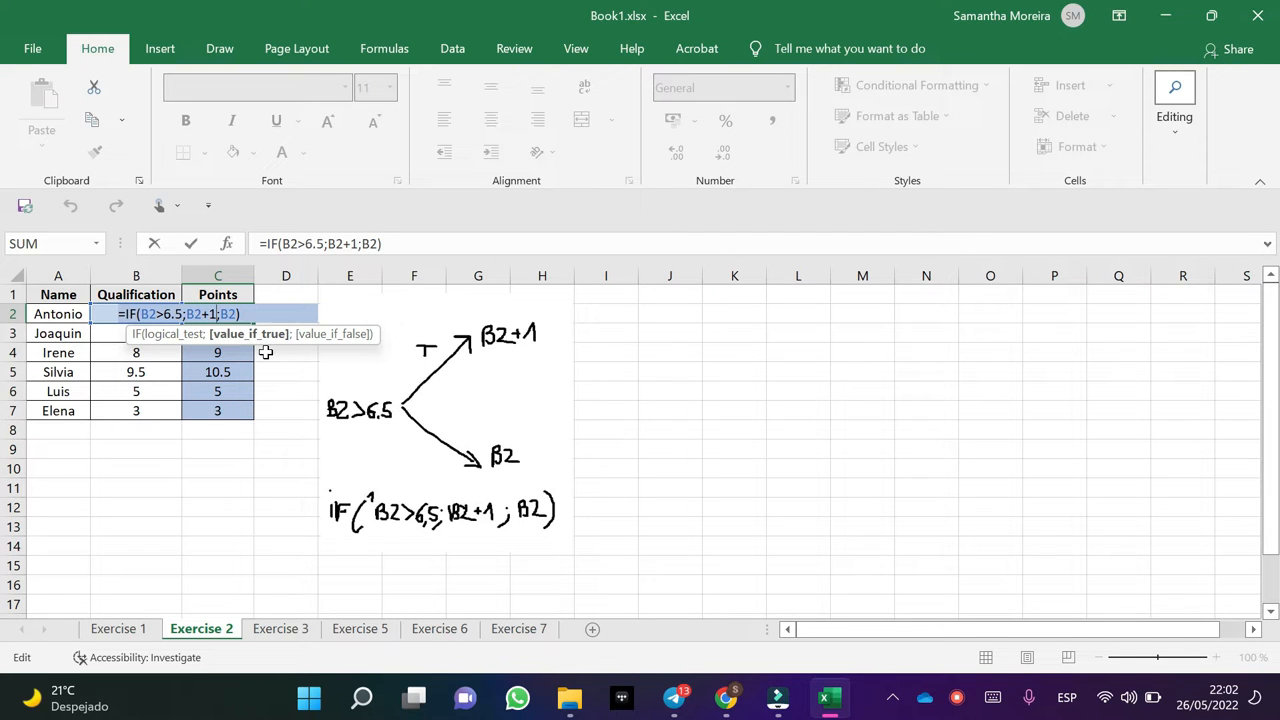
Check the Points formulas in C2 and C4 of the Exercise 2 sheet.
{"action": "key", "text": "Return"}
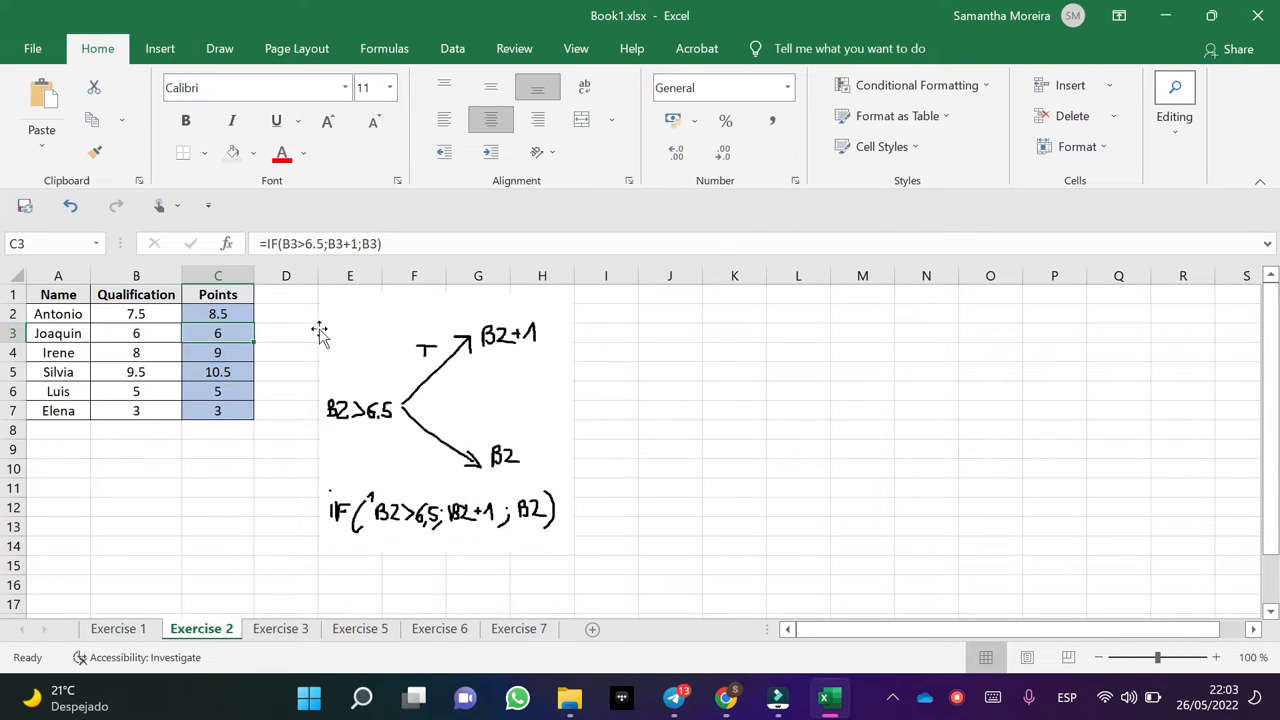
{"action": "key", "text": "Down"}
{"action": "key", "text": "F2"}
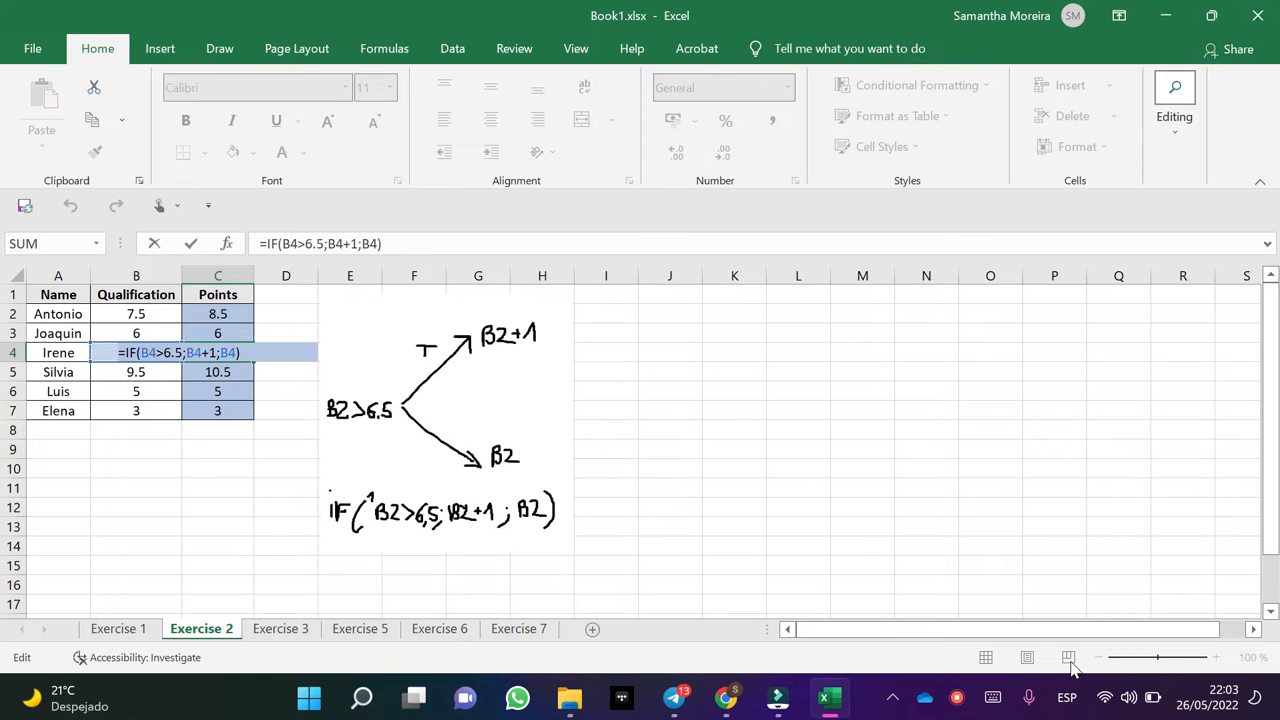
{"action": "key", "text": "Return"}
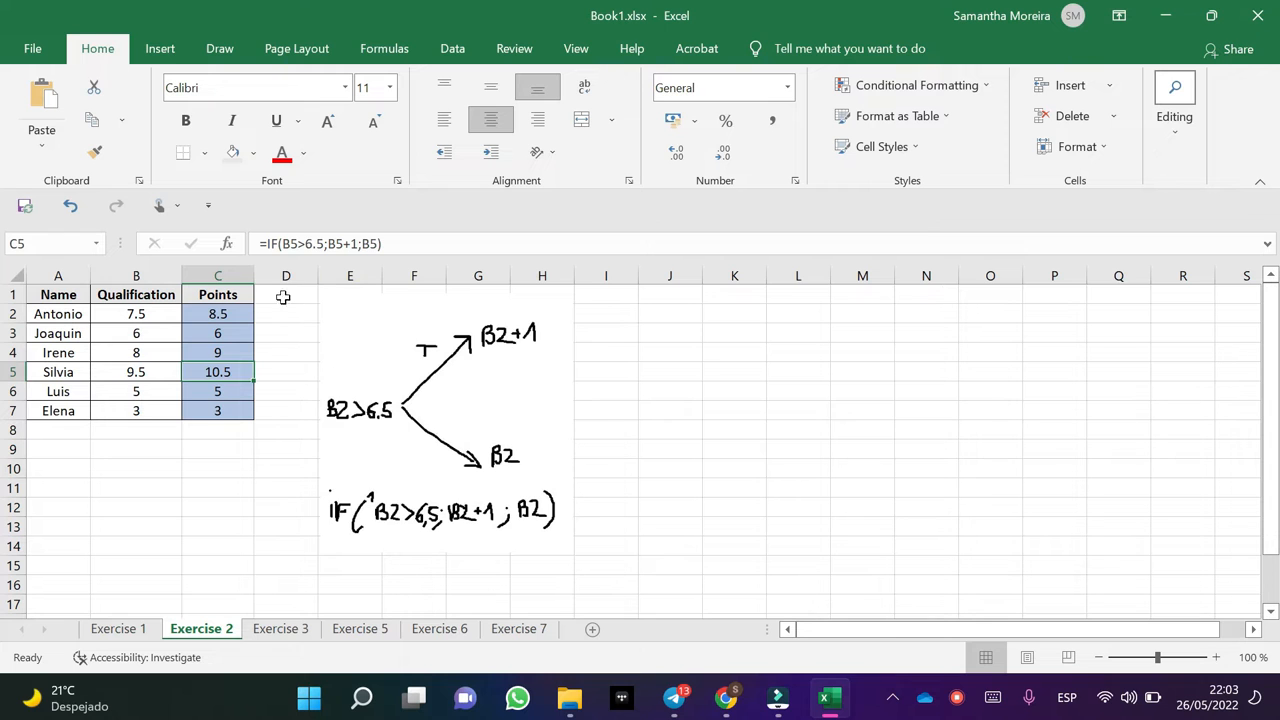
Fill the Points formula =IF(B2>6.5;B2+1;B2) from C2 down to C7 and check the copied formula in C3.
{"action": "left_click", "coordinate": [232, 308]}
{"action": "left_click_drag", "start_coordinate": [252, 318], "coordinate": [244, 420]}
{"action": "key", "text": "Return"}
{"action": "double_click", "coordinate": [240, 339]}
{"action": "key", "text": "Return"}
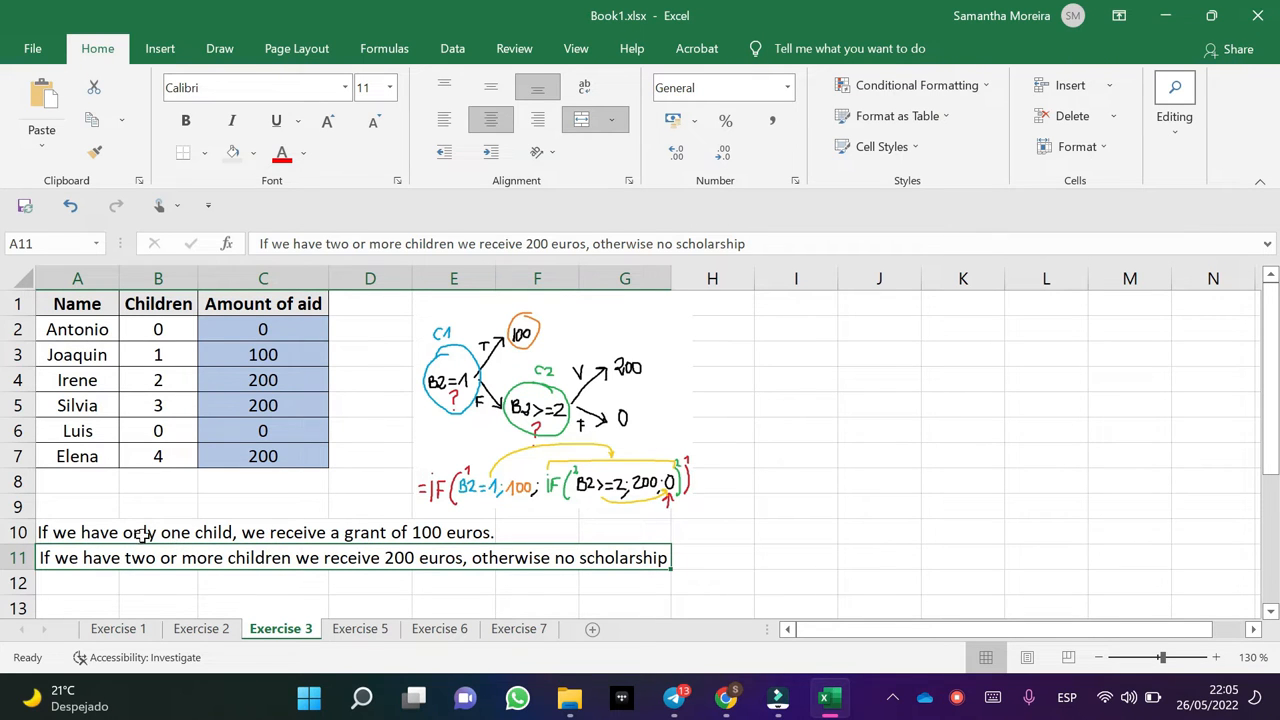
Examine the one-child grant rule in A10 and the nested IF formula in C2 of the Exercise 3 sheet.
{"action": "left_click", "coordinate": [63, 533]}
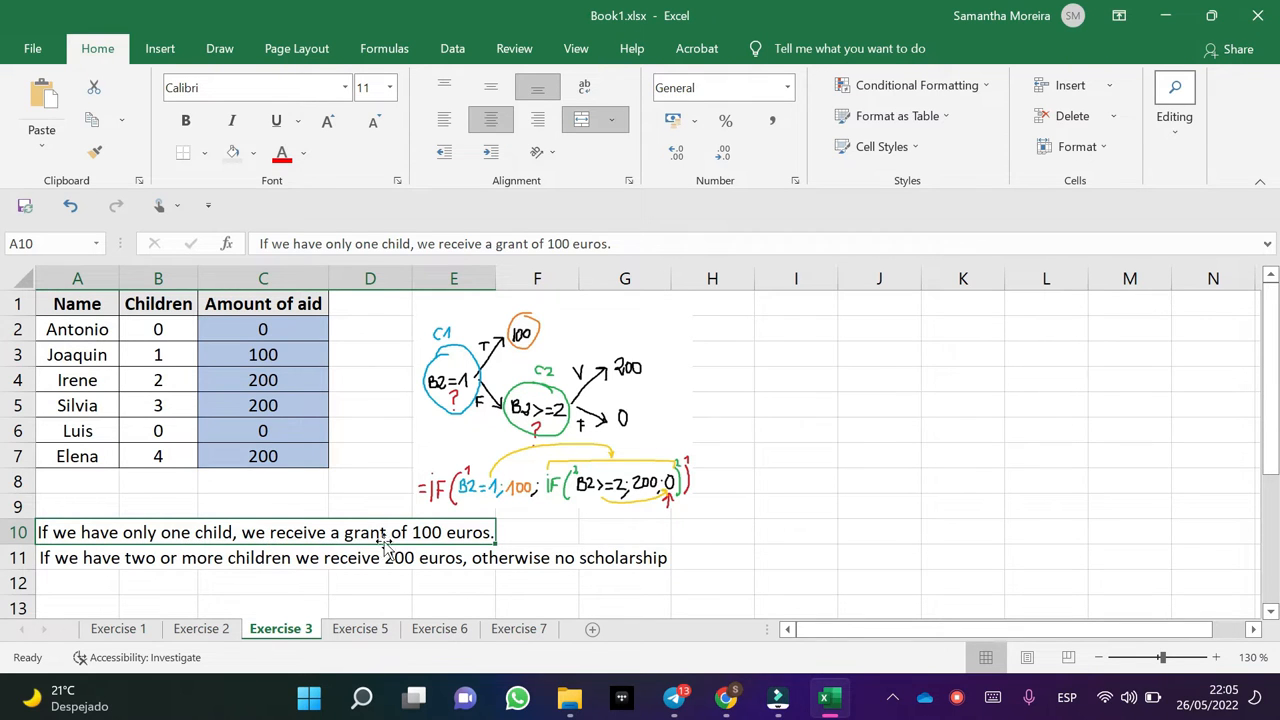
{"action": "key", "text": "F2"}
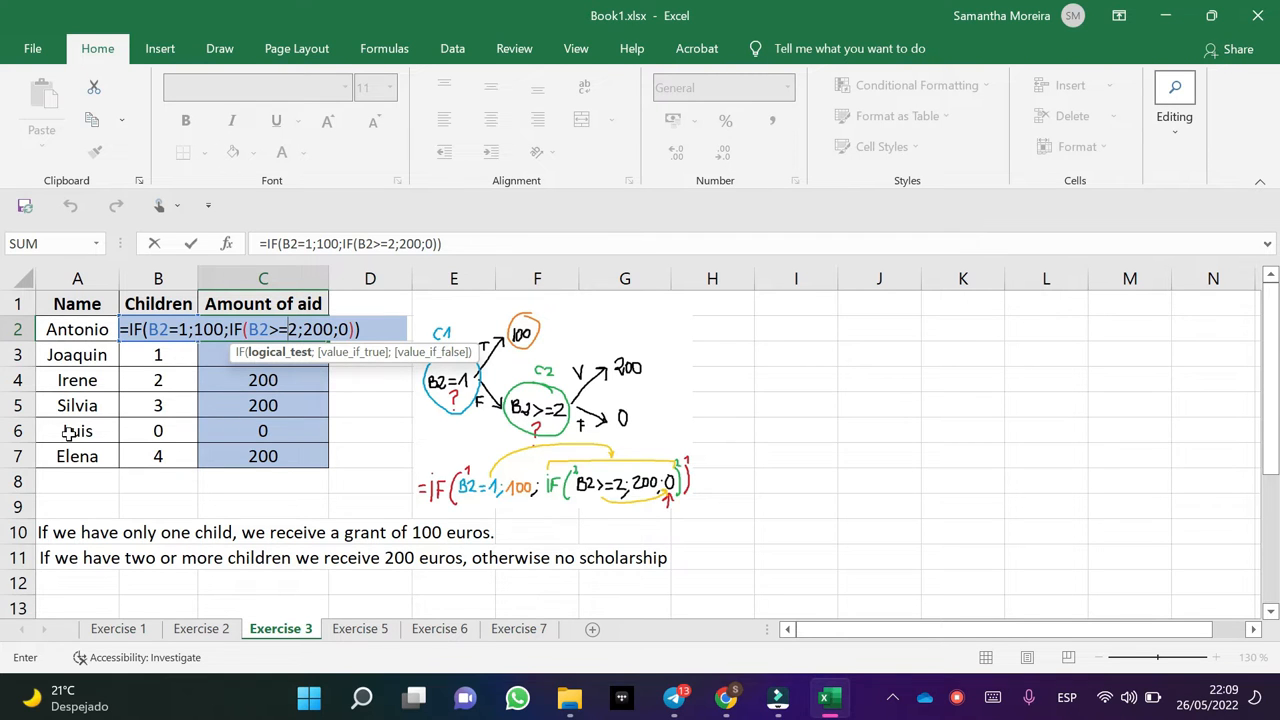
{"action": "key", "text": "Return"}
{"action": "key", "text": "Return"}
{"action": "key", "text": "Return"}
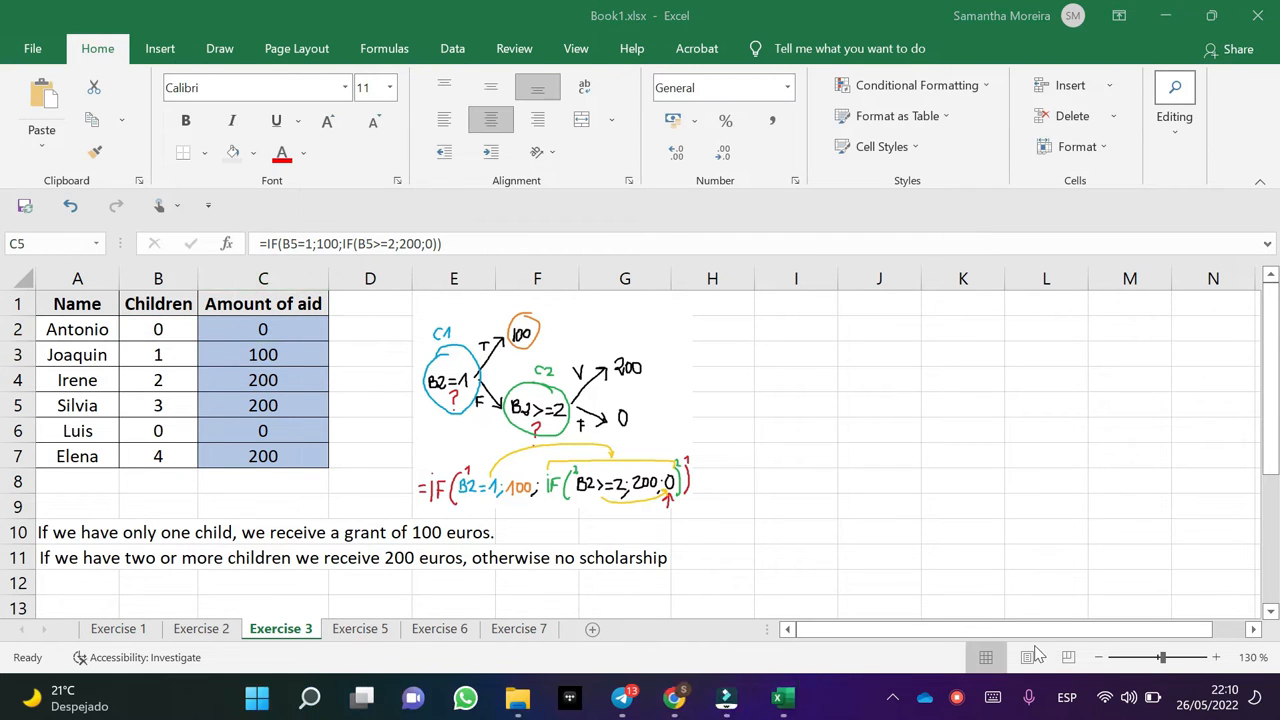
{"action": "left_click", "coordinate": [267, 328]}
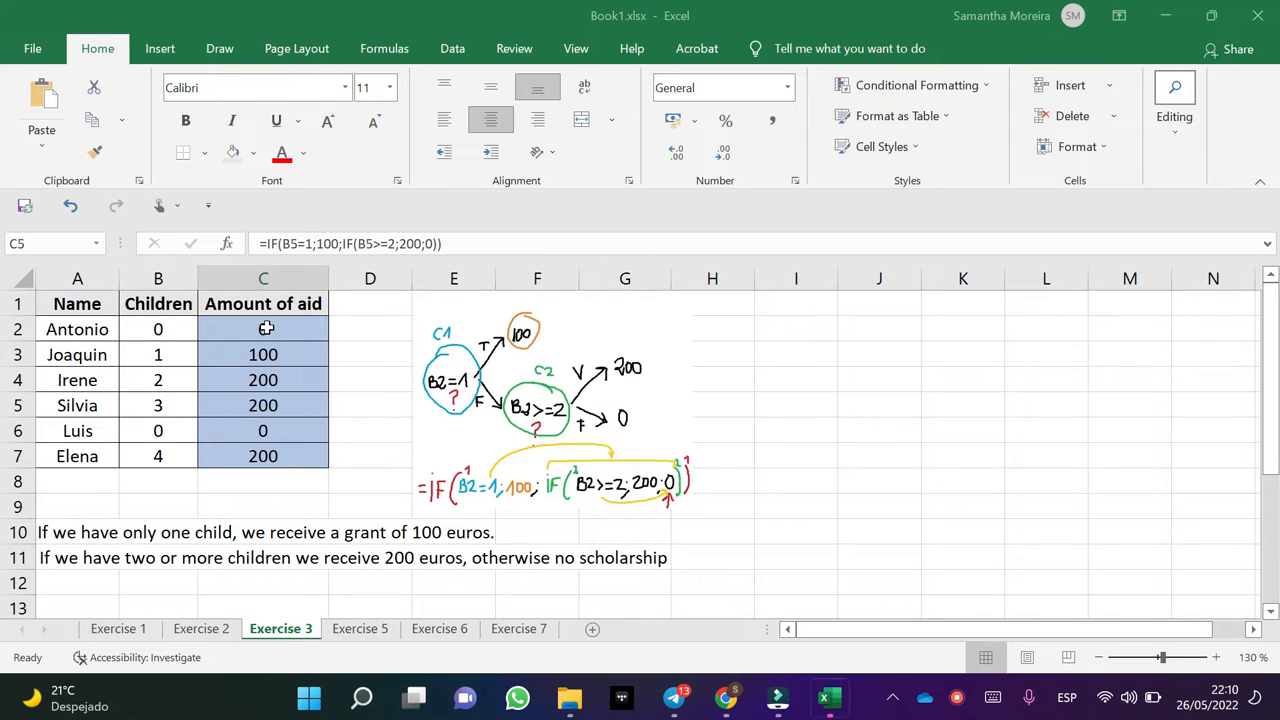
{"action": "left_click", "coordinate": [267, 328]}
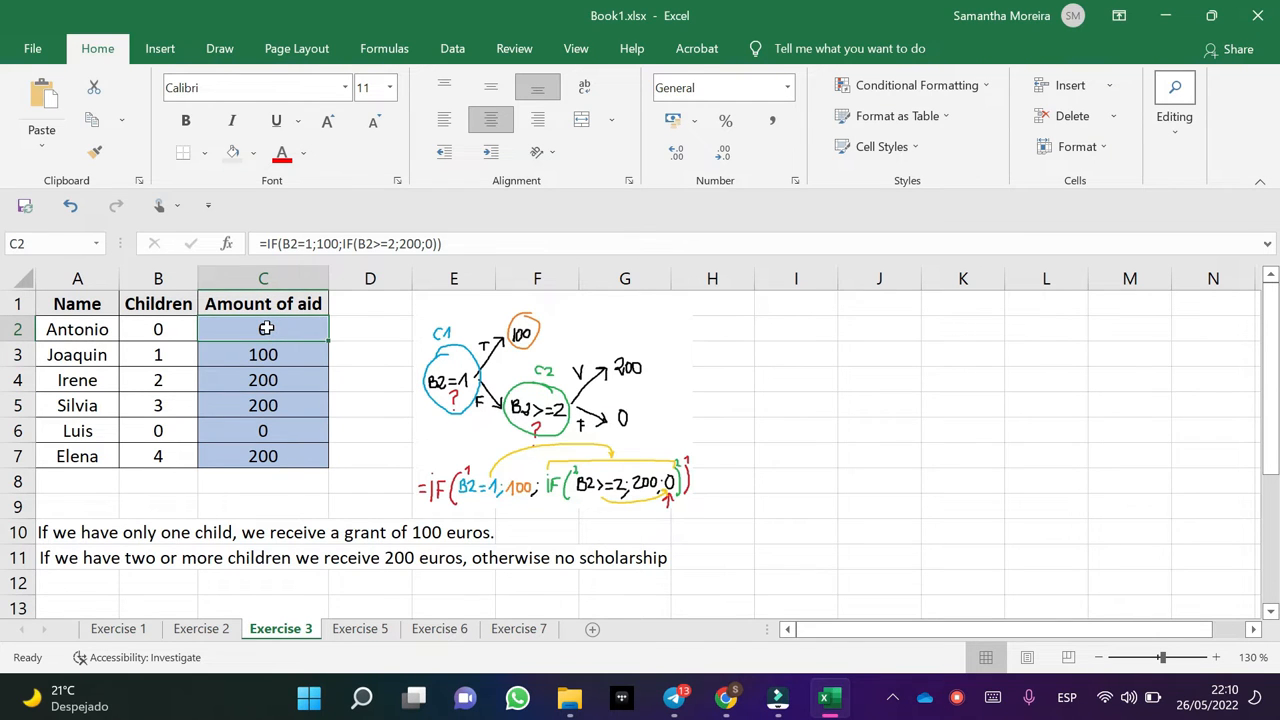
{"action": "double_click", "coordinate": [267, 328]}
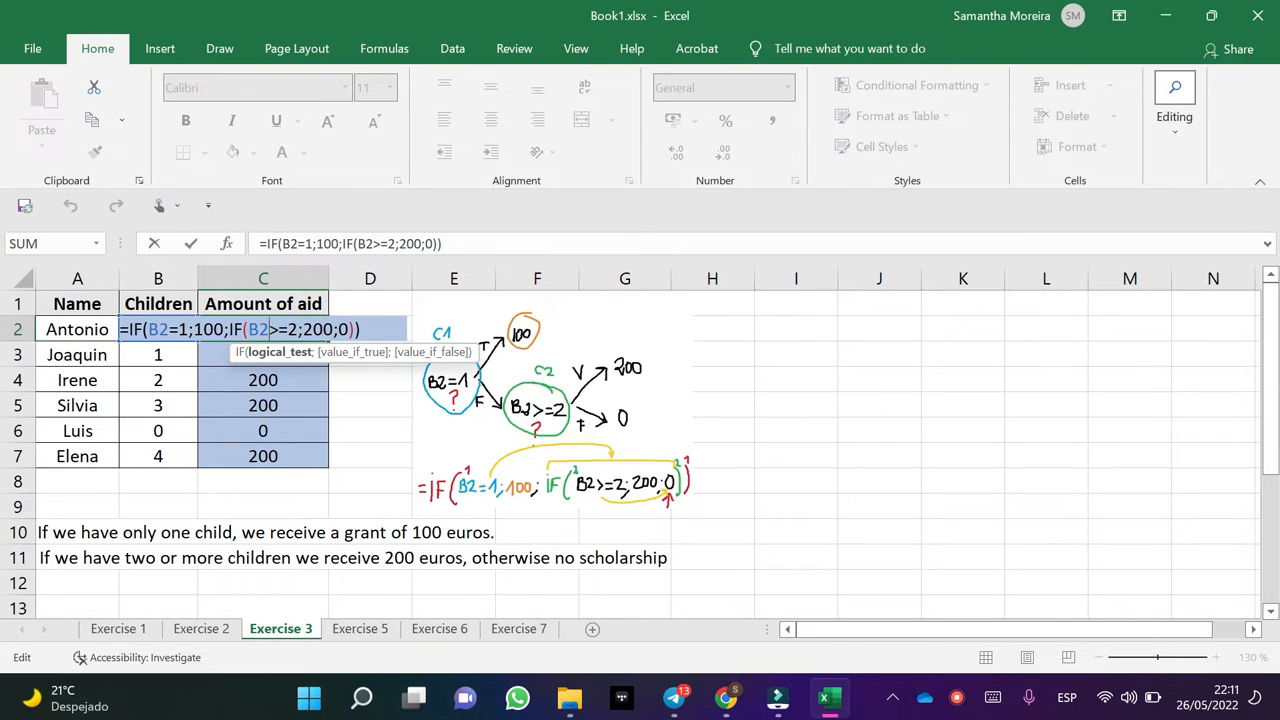
{"action": "key", "text": "Return"}
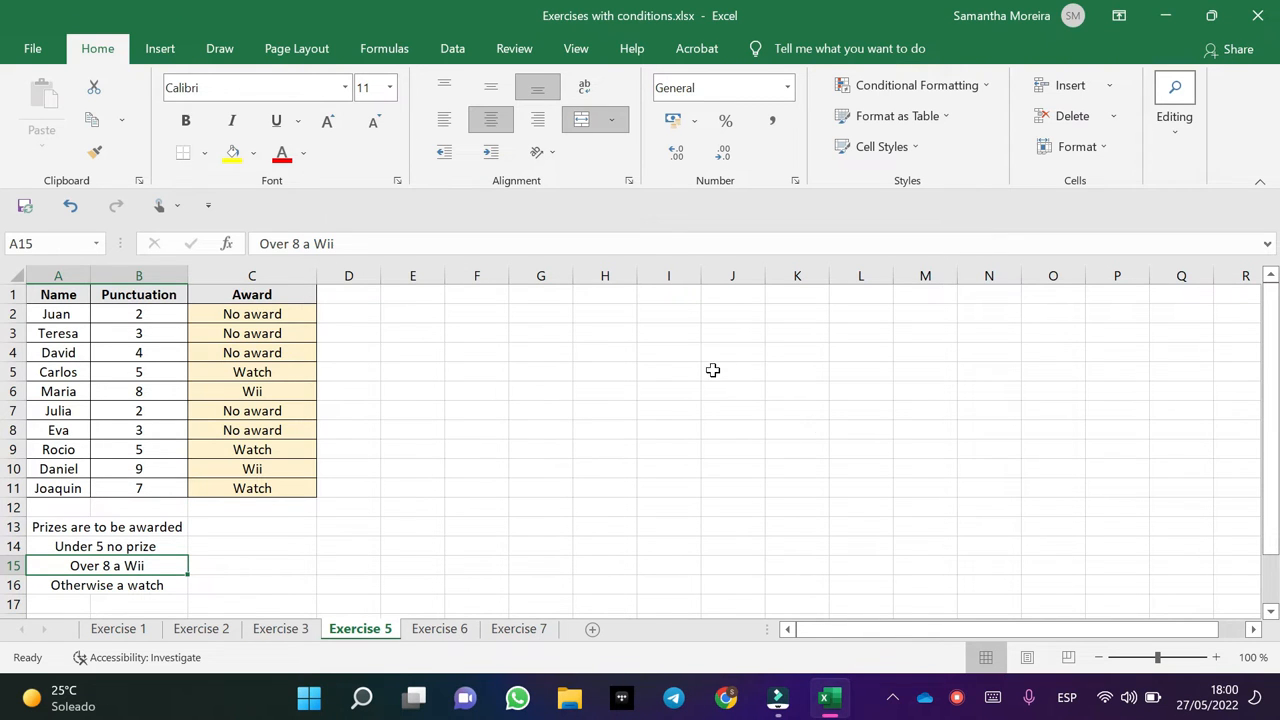
Fill the award formula =IF(B2<5;"No award";IF(B2>=8;"Wii";"Watch")) from C2 down to C11 on Exercise 5, and inspect its logical test.
{"action": "left_click", "coordinate": [289, 314]}
{"action": "left_click_drag", "start_coordinate": [314, 321], "coordinate": [309, 489]}
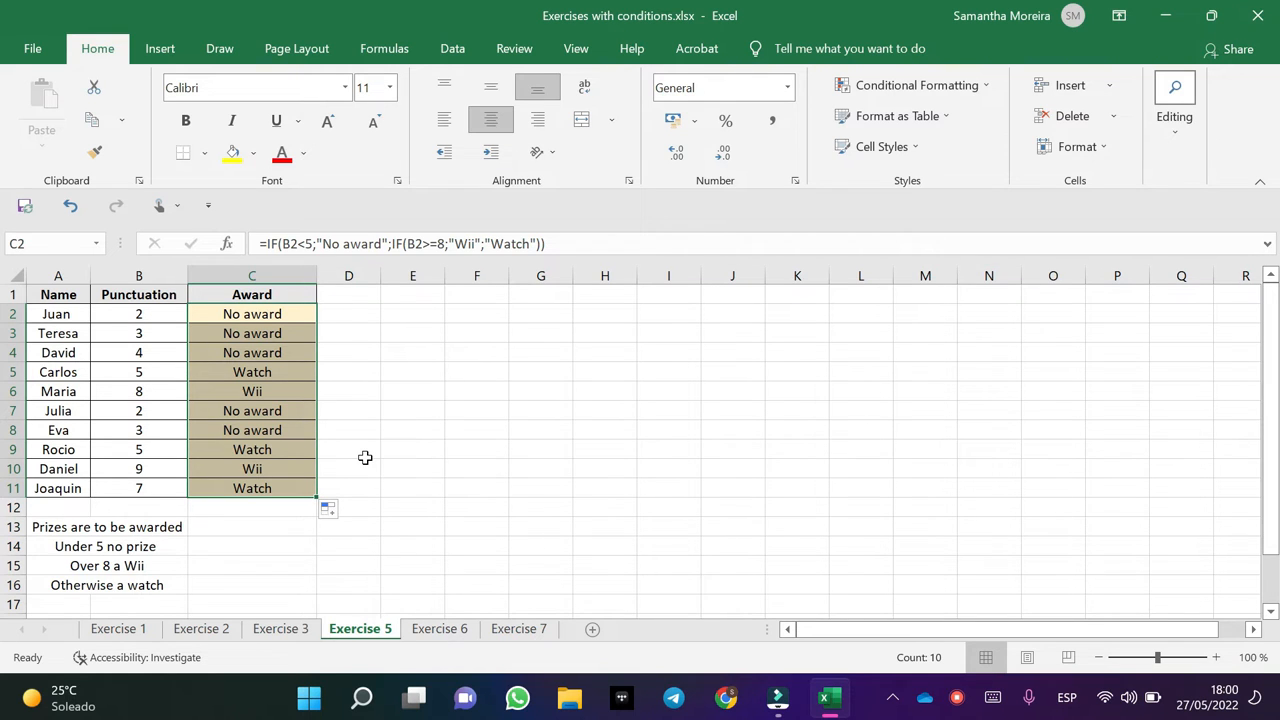
{"action": "double_click", "coordinate": [281, 313]}
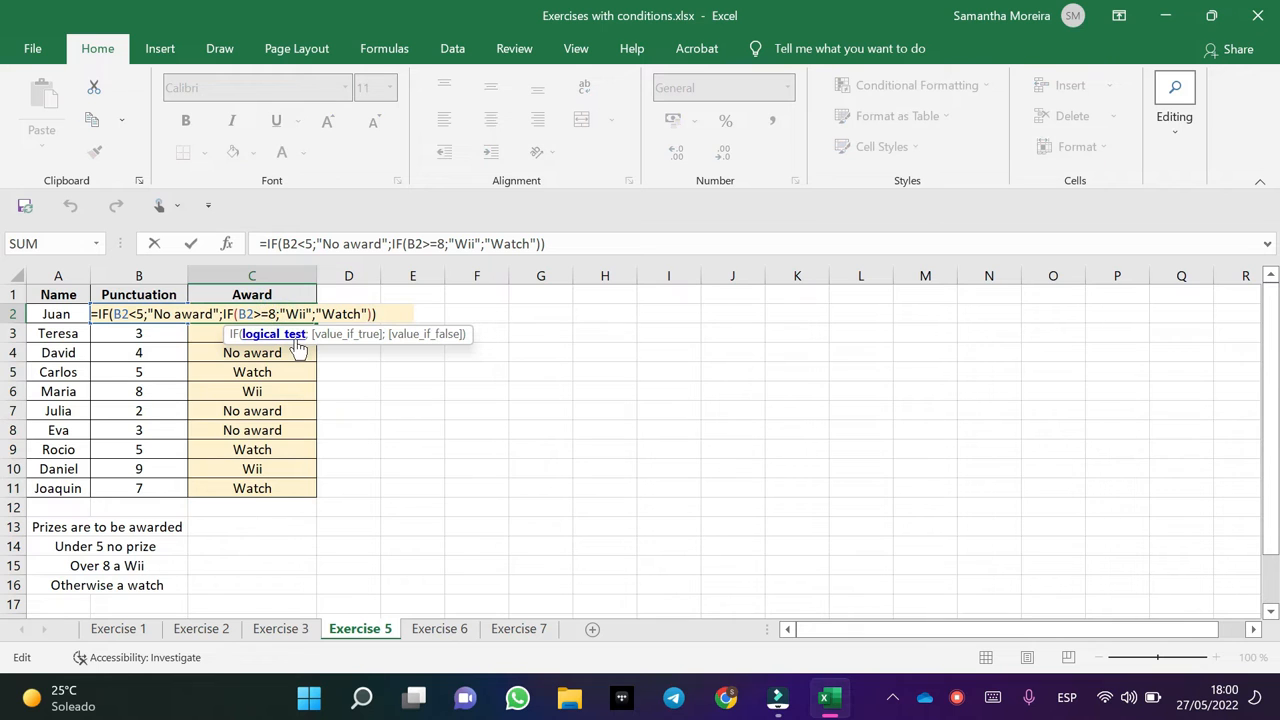
{"action": "left_click", "coordinate": [296, 340]}
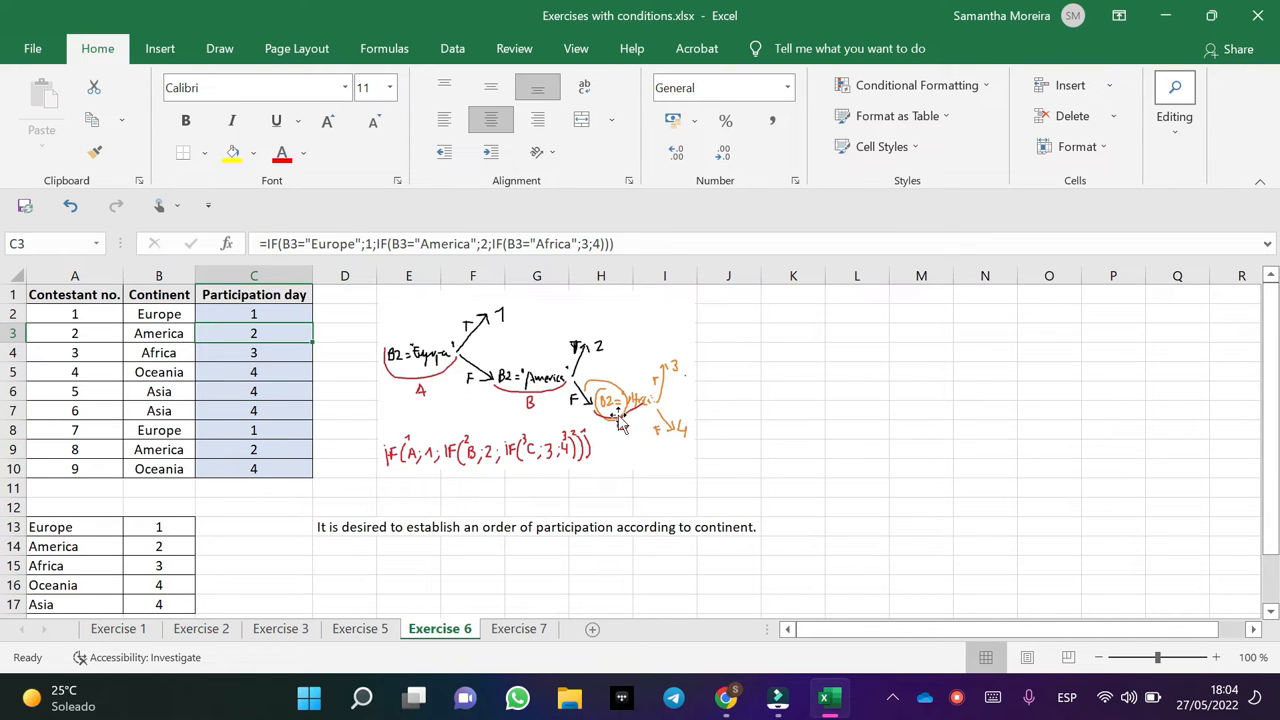
Review the participation-day formula =IF(B2="Europe";1;IF(B2="America";2;IF(B2="Africa";3;4))) in C2 on Exercise 6 and fill it down to C10.
{"action": "left_click_drag", "start_coordinate": [627, 420], "coordinate": [627, 430]}
{"action": "key", "text": "F2"}
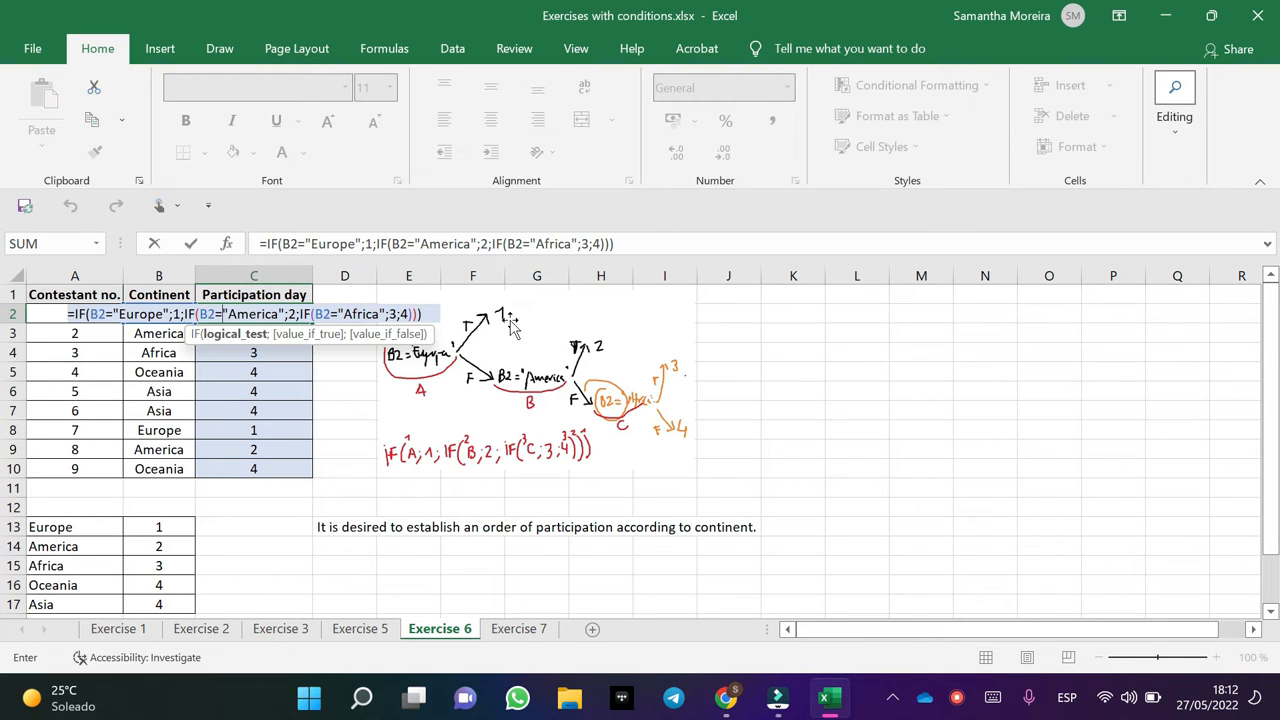
{"action": "key", "text": "Return"}
{"action": "left_click", "coordinate": [278, 318]}
{"action": "left_click_drag", "start_coordinate": [314, 321], "coordinate": [272, 470]}
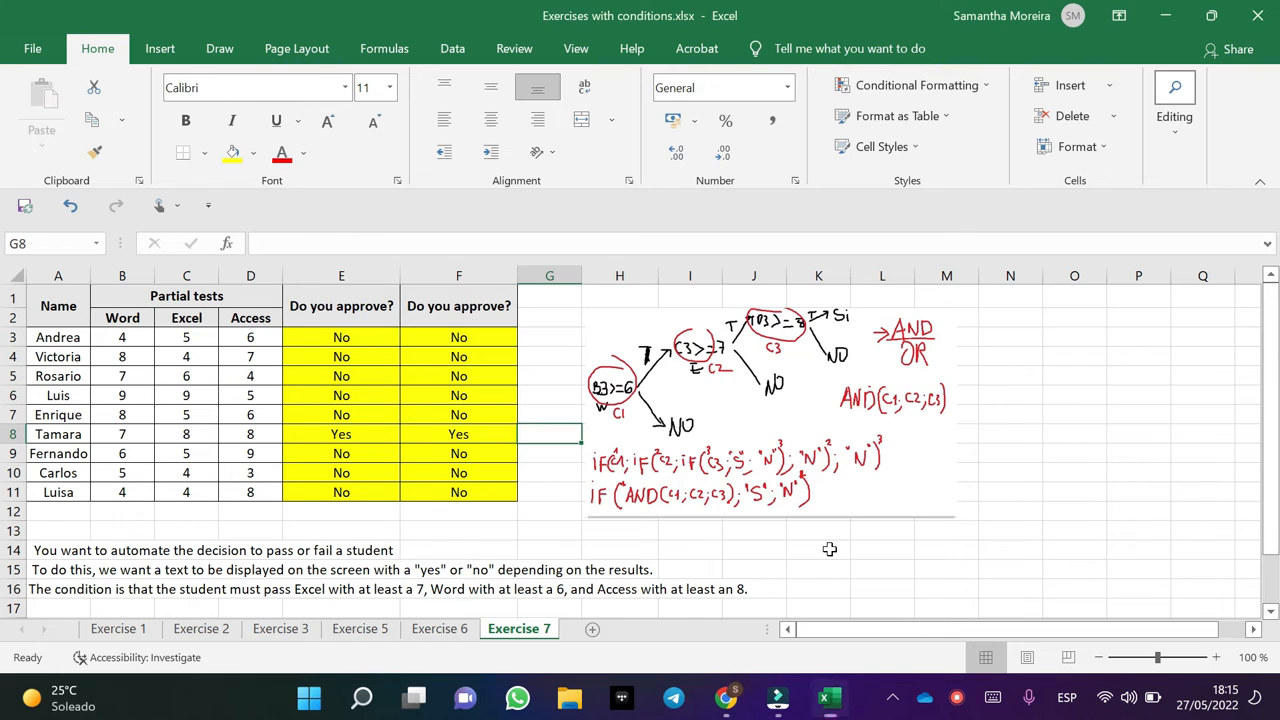
Examine the decision-tree picture and the nested IF pass/fail formula in E3 of the Exercise 7 sheet.
{"action": "key", "text": "F2"}
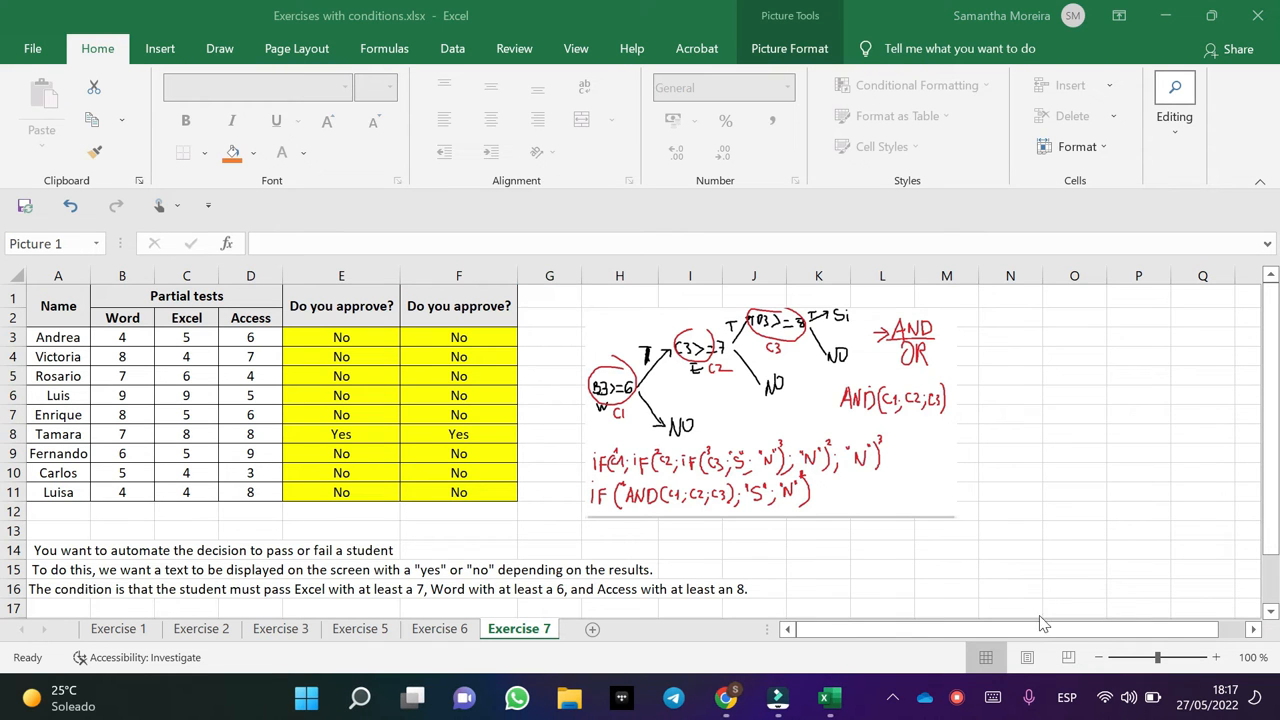
{"action": "left_click", "coordinate": [775, 336]}
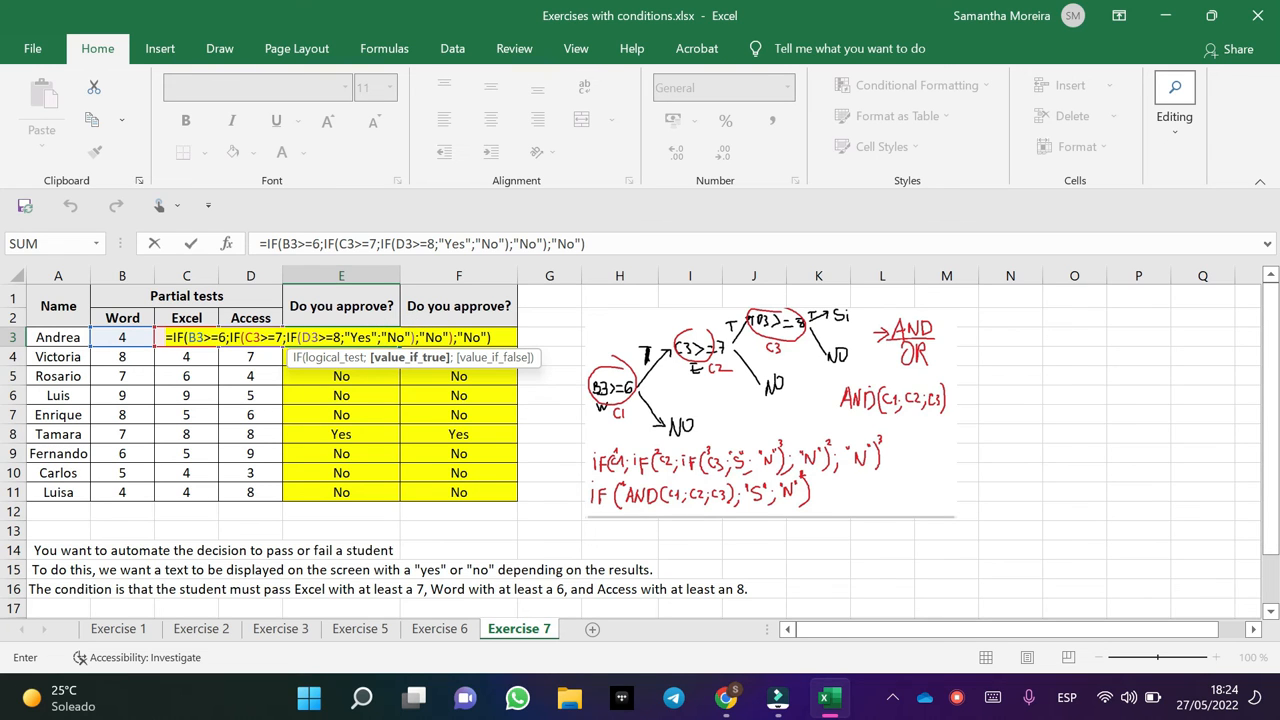
{"action": "left_click_drag", "start_coordinate": [425, 338], "coordinate": [480, 338]}
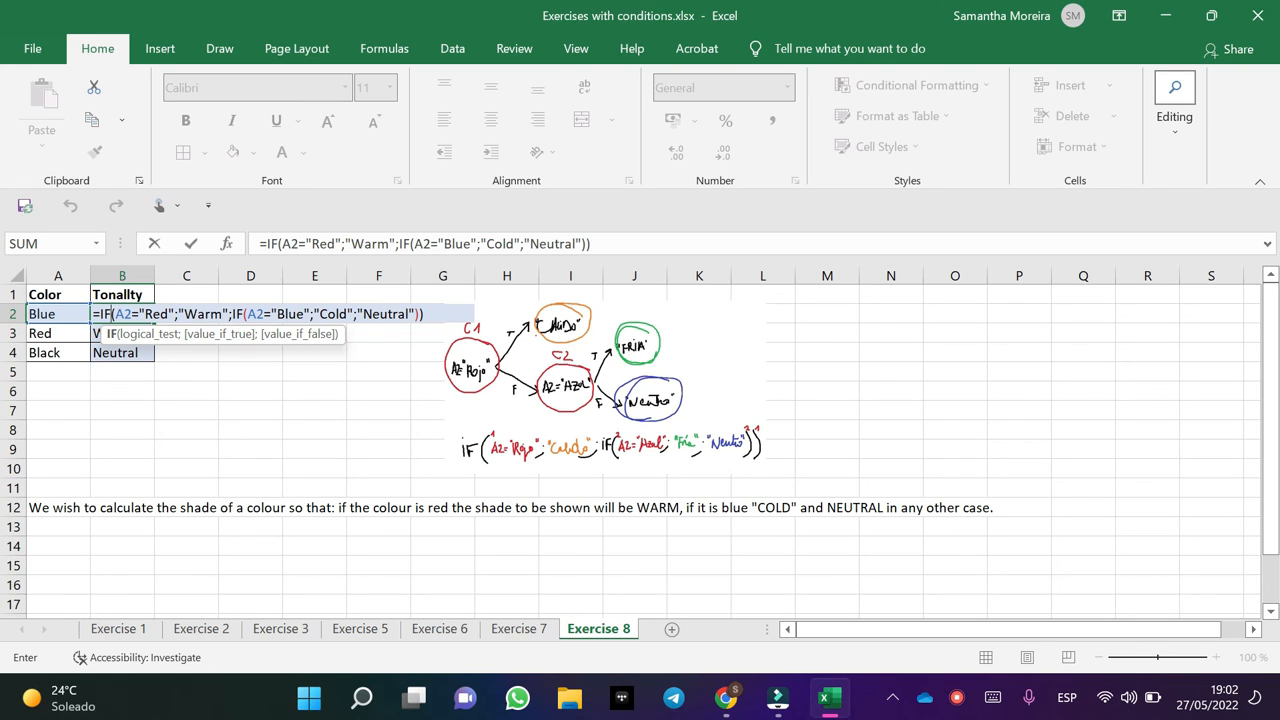
Check the nested IF colour-shade formulas in B2 and B3 of the Exercise 8 sheet.
{"action": "key", "text": "Return"}
{"action": "key", "text": "F2"}
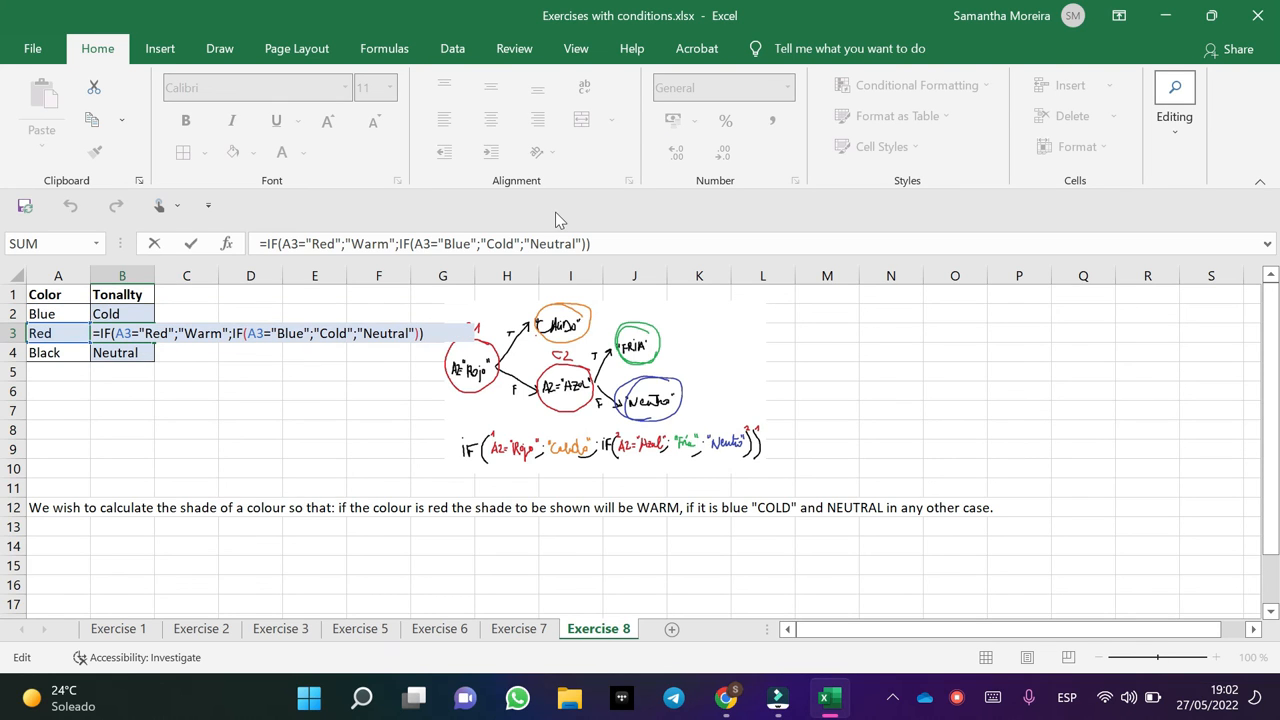
{"action": "key", "text": "Return"}
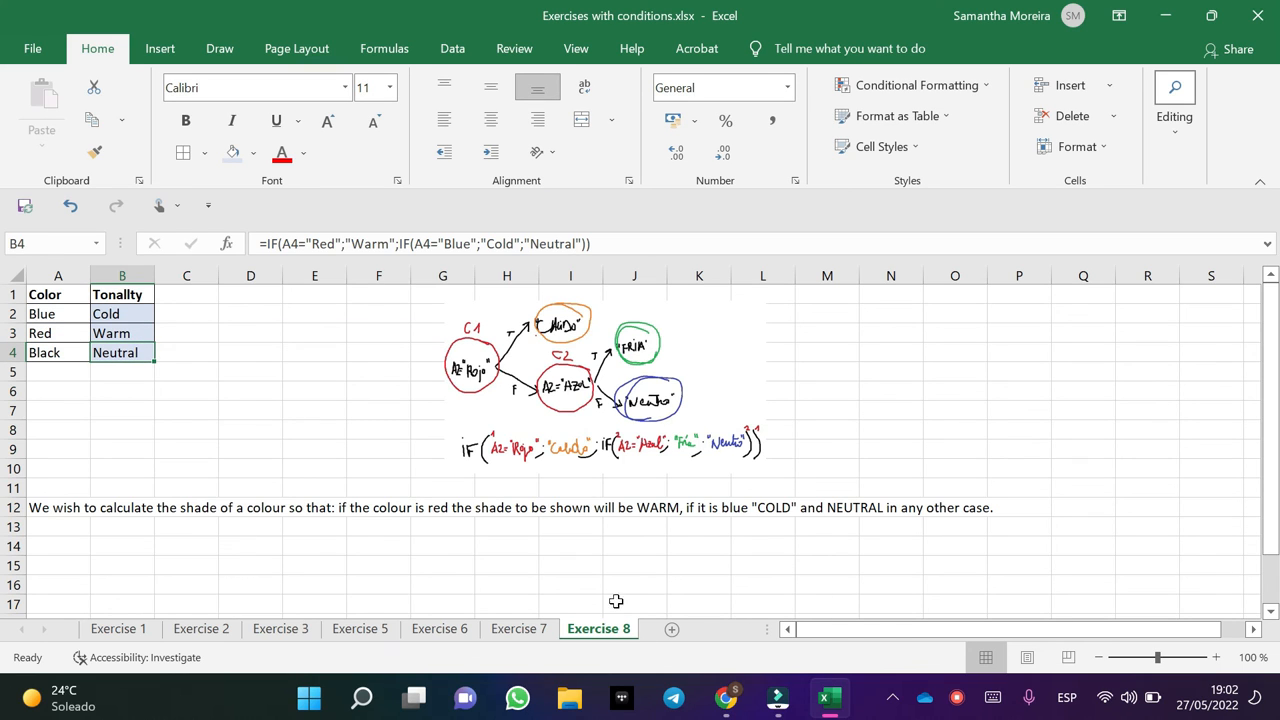